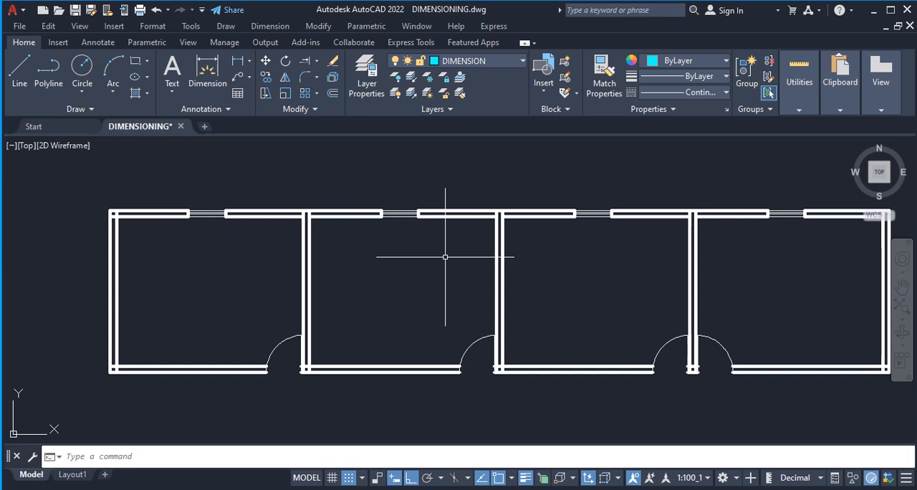
{"action": "scroll", "coordinate": [439, 266], "scroll_direction": "down", "scroll_amount": 2}
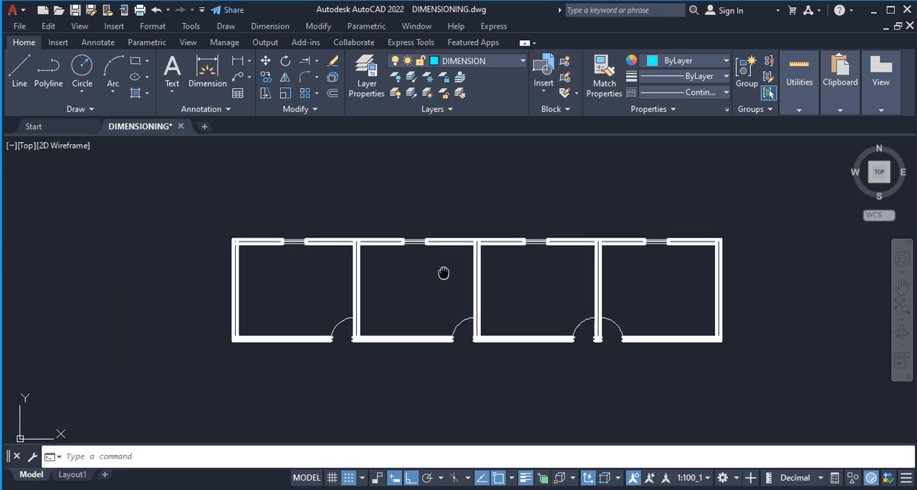
{"action": "scroll", "coordinate": [329, 257], "scroll_direction": "up", "scroll_amount": 2}
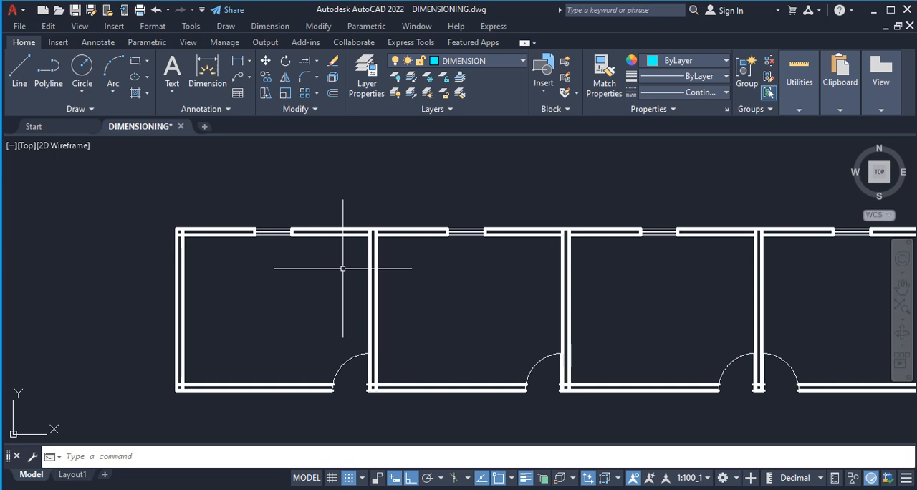
{"action": "scroll", "coordinate": [319, 264], "scroll_direction": "down", "scroll_amount": 2}
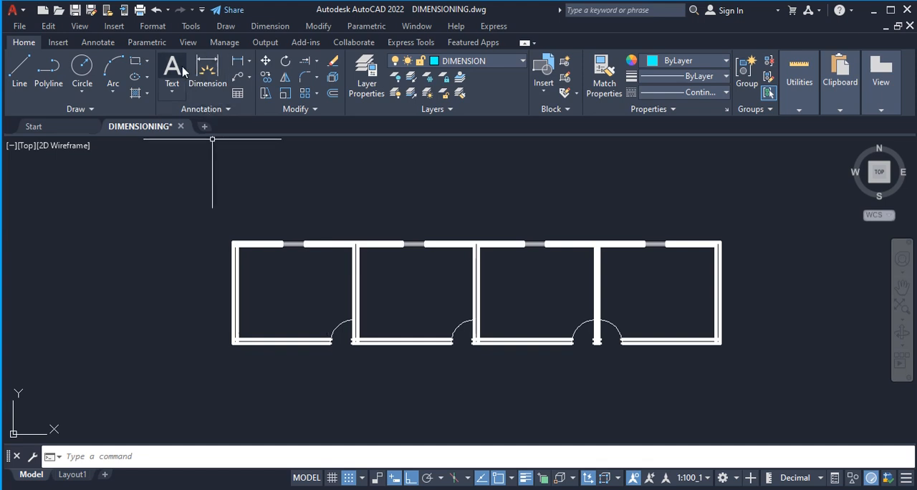
Modify the SITE5 dimension style so its dimension lines have a baseline spacing of 1500.
{"action": "left_click", "coordinate": [153, 27]}
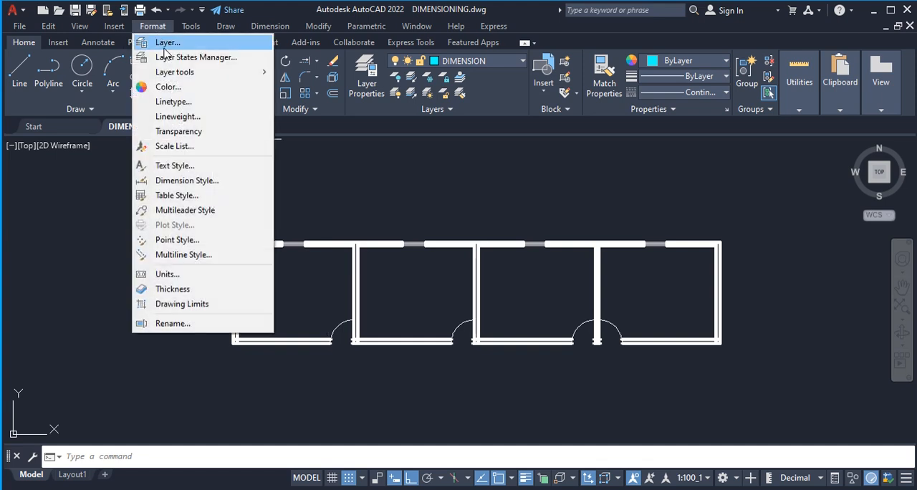
{"action": "left_click", "coordinate": [203, 185]}
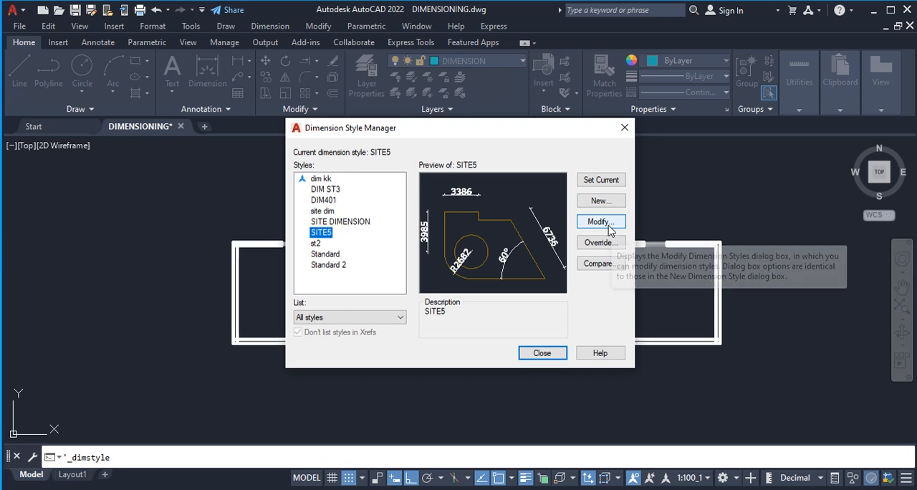
{"action": "left_click", "coordinate": [604, 224]}
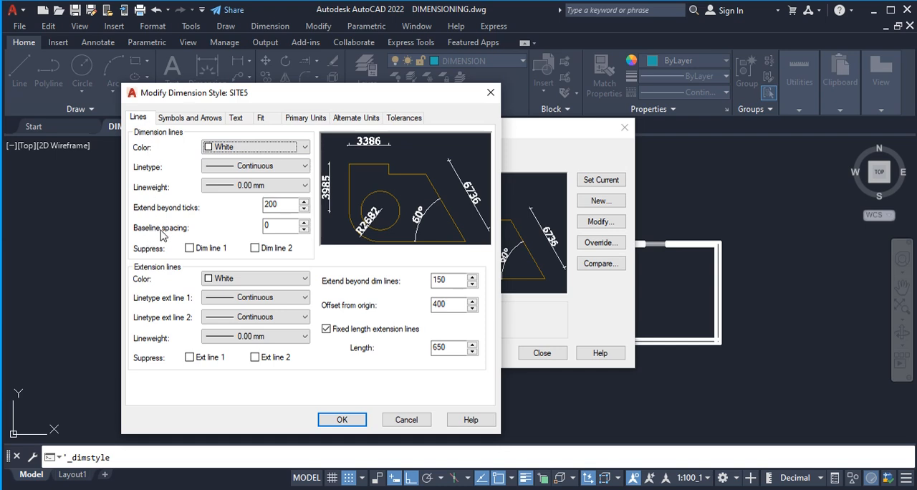
{"action": "double_click", "coordinate": [283, 227]}
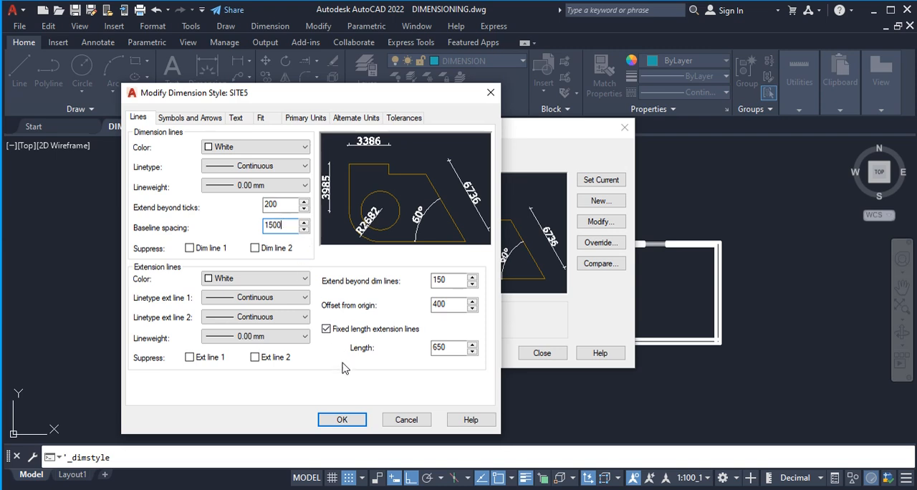
{"action": "left_click", "coordinate": [342, 419]}
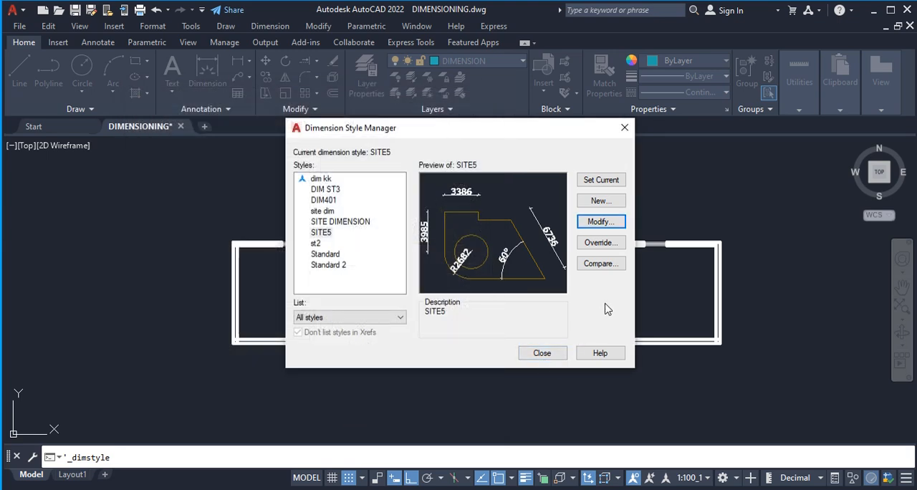
{"action": "left_click", "coordinate": [544, 353]}
Start a linear dimension from the plan's upper-left outer corner to the left edge of the first window in the upper wall.
{"action": "scroll", "coordinate": [286, 301], "scroll_direction": "up", "scroll_amount": 1}
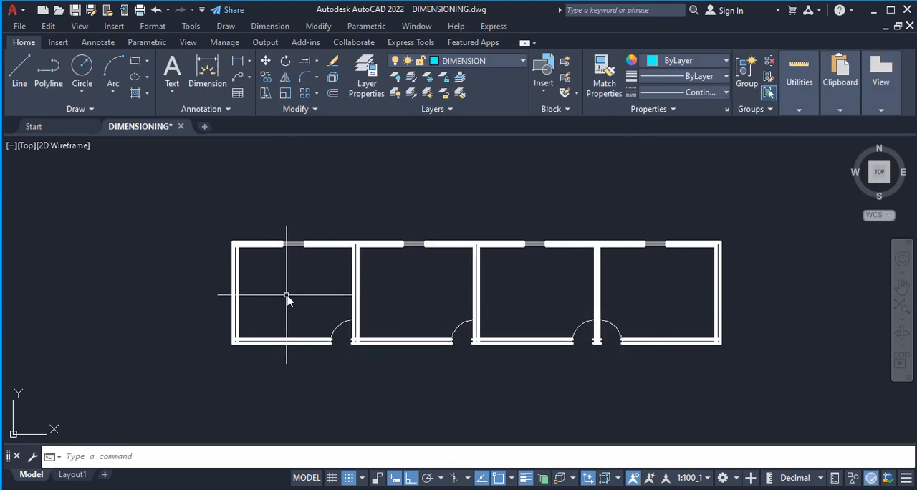
{"action": "scroll", "coordinate": [289, 281], "scroll_direction": "up", "scroll_amount": 1}
{"action": "middle_click_drag", "start_coordinate": [299, 280], "coordinate": [296, 286]}
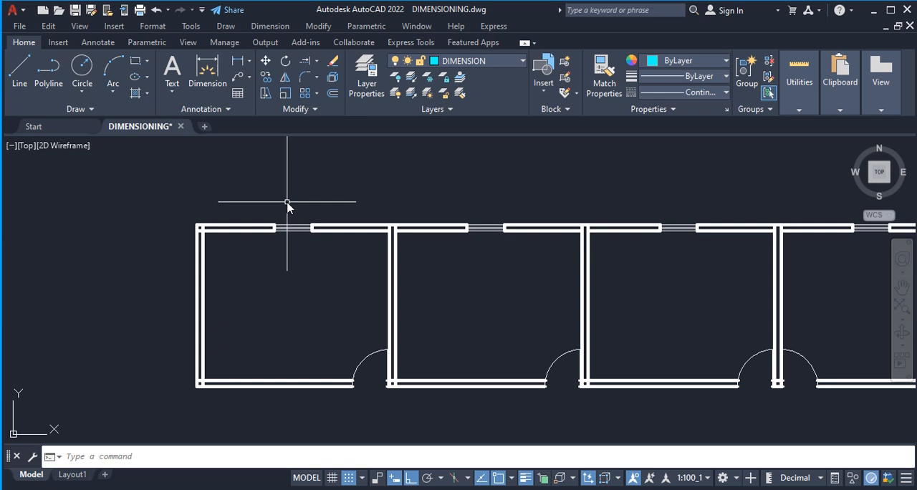
{"action": "left_click", "coordinate": [240, 64]}
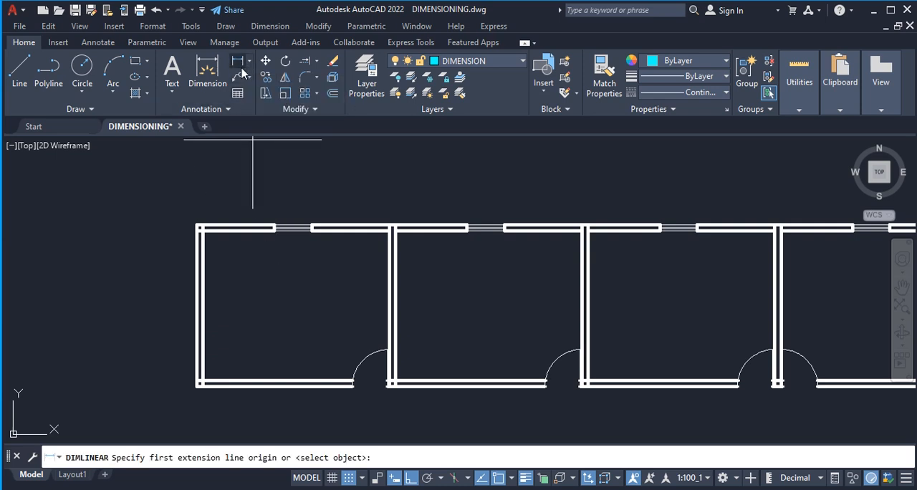
{"action": "scroll", "coordinate": [201, 228], "scroll_direction": "up", "scroll_amount": 2}
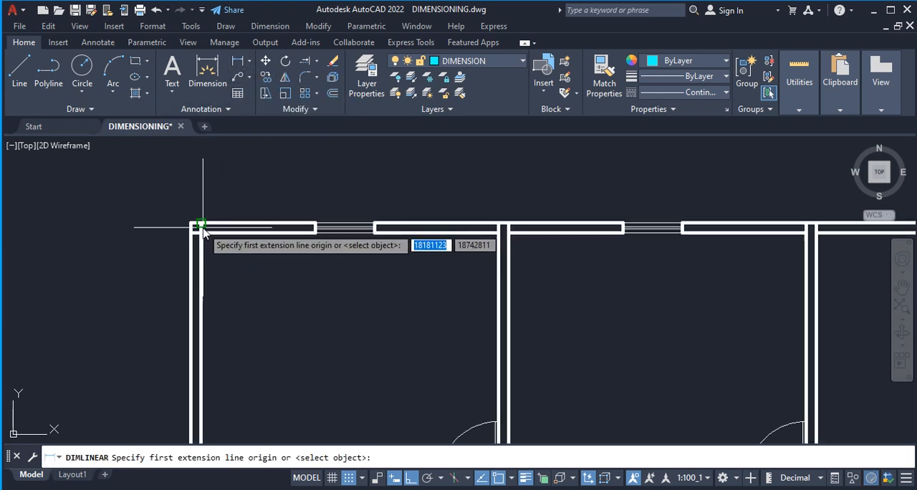
{"action": "left_click", "coordinate": [193, 228]}
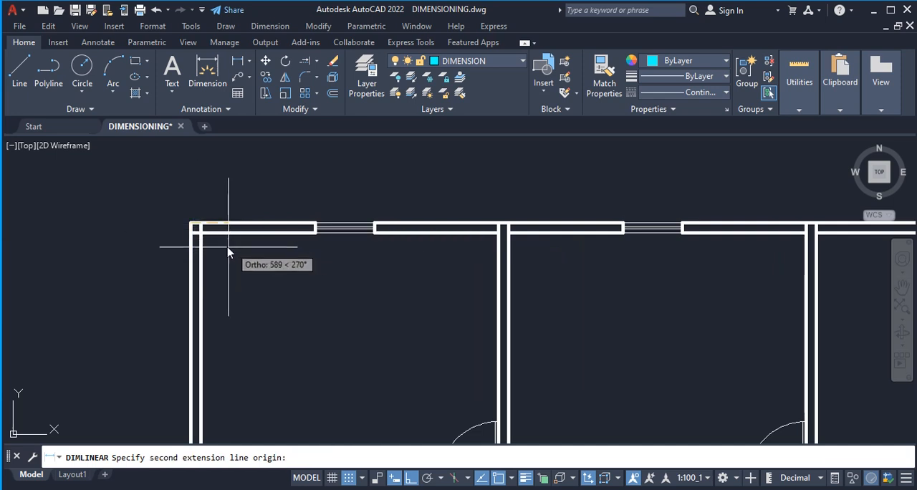
{"action": "scroll", "coordinate": [185, 236], "scroll_direction": "down", "scroll_amount": 2}
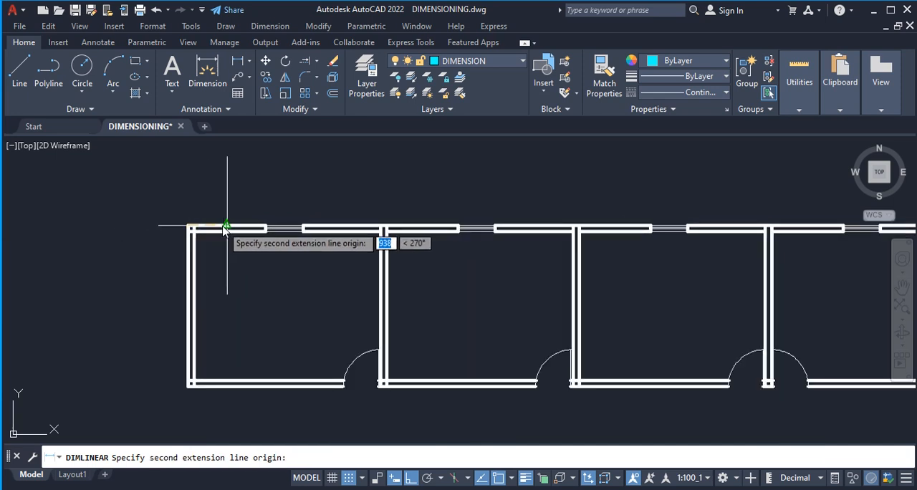
{"action": "scroll", "coordinate": [188, 227], "scroll_direction": "up", "scroll_amount": 2}
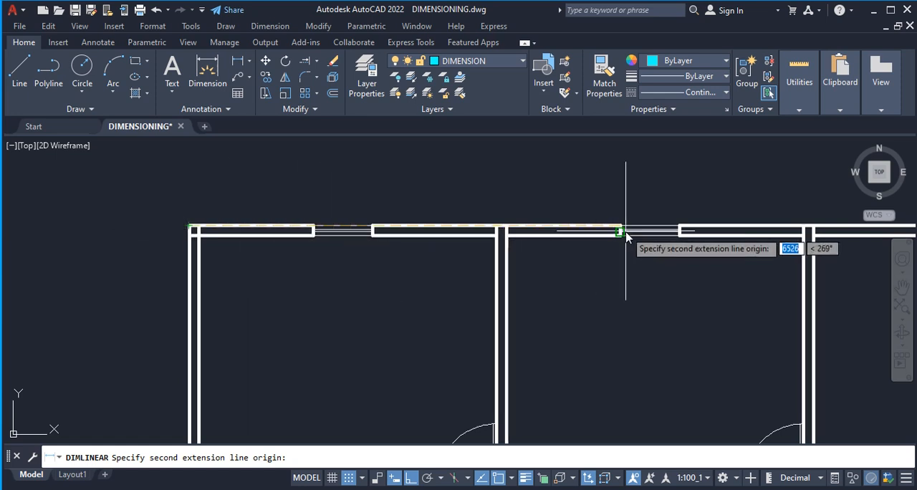
{"action": "scroll", "coordinate": [329, 265], "scroll_direction": "down", "scroll_amount": 2}
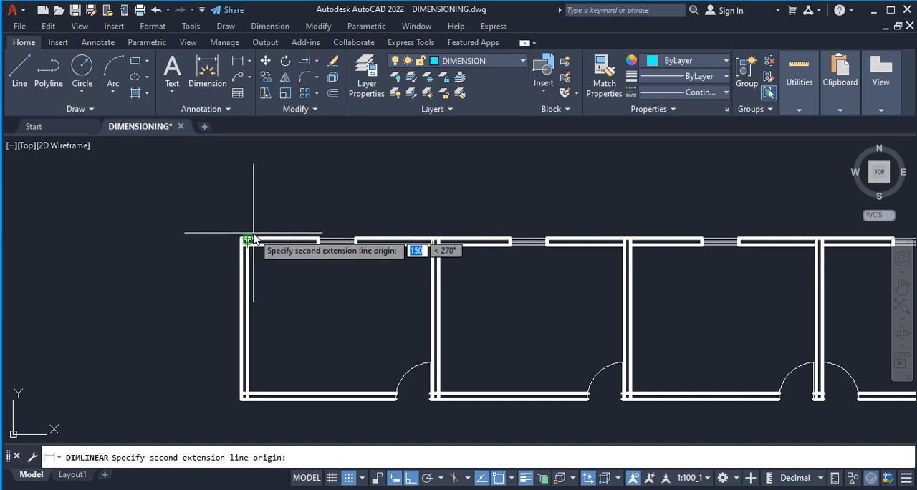
{"action": "scroll", "coordinate": [250, 241], "scroll_direction": "up", "scroll_amount": 4}
{"action": "left_click", "coordinate": [416, 245]}
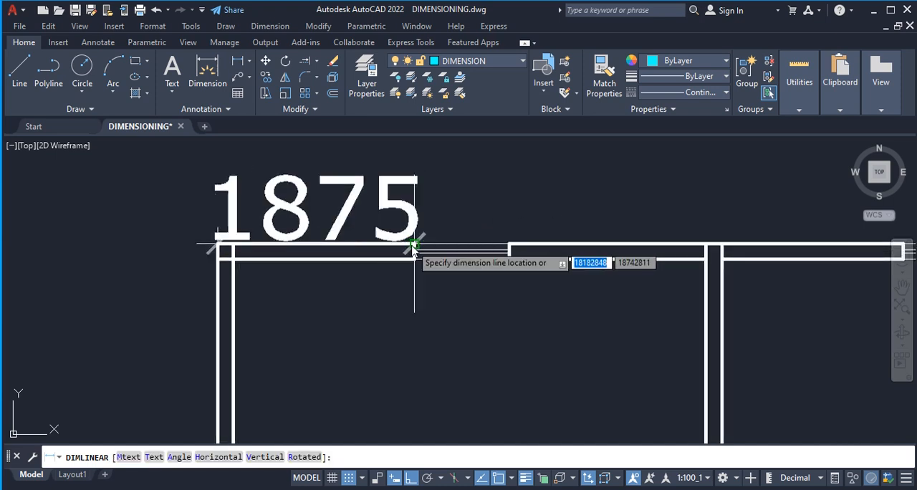
Place the linear dimension's line 1500 above the upper wall.
{"action": "scroll", "coordinate": [412, 269], "scroll_direction": "down", "scroll_amount": 2}
{"action": "scroll", "coordinate": [410, 267], "scroll_direction": "down", "scroll_amount": 2}
{"action": "scroll", "coordinate": [409, 261], "scroll_direction": "up", "scroll_amount": 2}
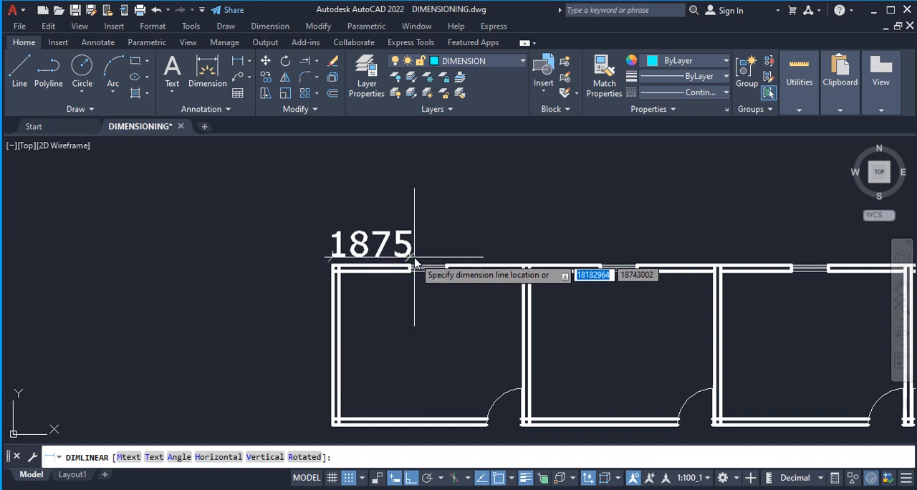
{"action": "scroll", "coordinate": [409, 265], "scroll_direction": "up", "scroll_amount": 2}
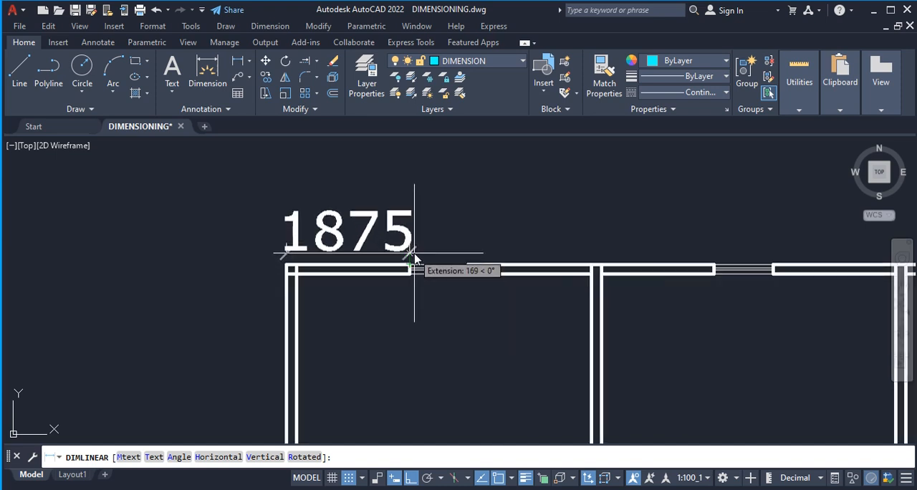
{"action": "type", "text": "1"}
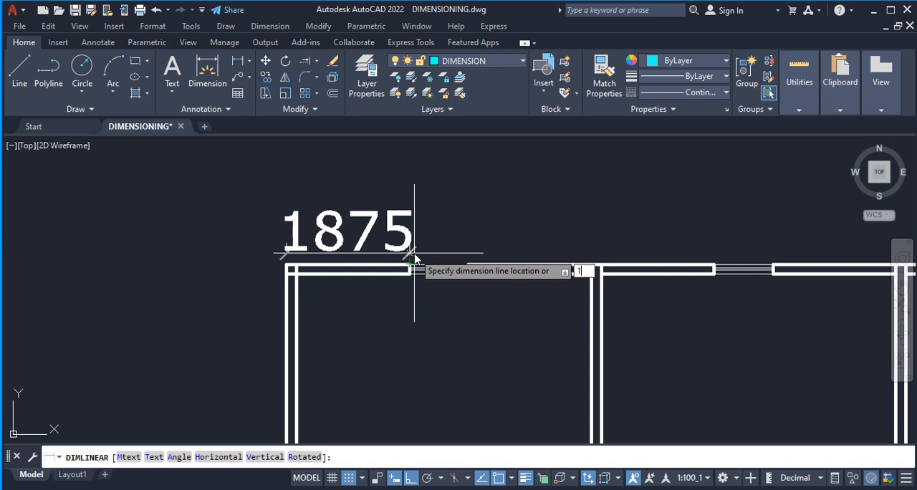
{"action": "type", "text": "500"}
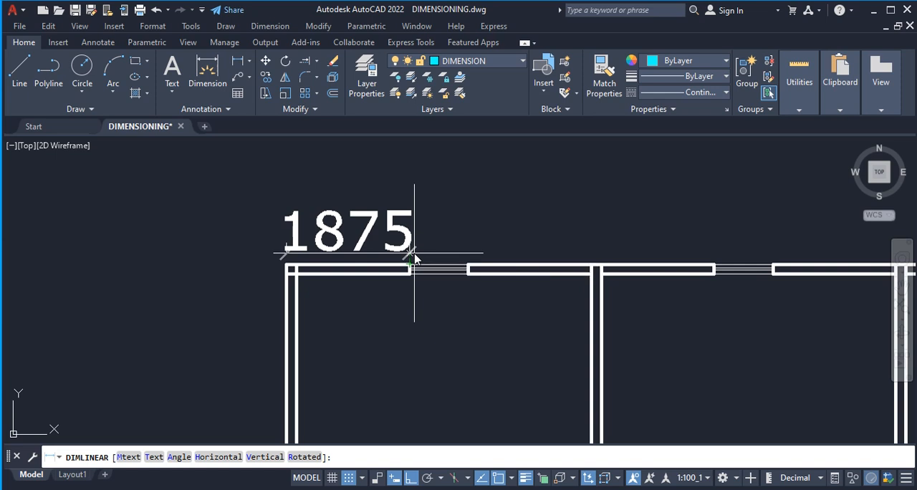
{"action": "key", "text": "Return"}
Continue the dimension chain along the upper wall to the left edge of each remaining window and the upper-right outer corner.
{"action": "scroll", "coordinate": [413, 256], "scroll_direction": "down", "scroll_amount": 2}
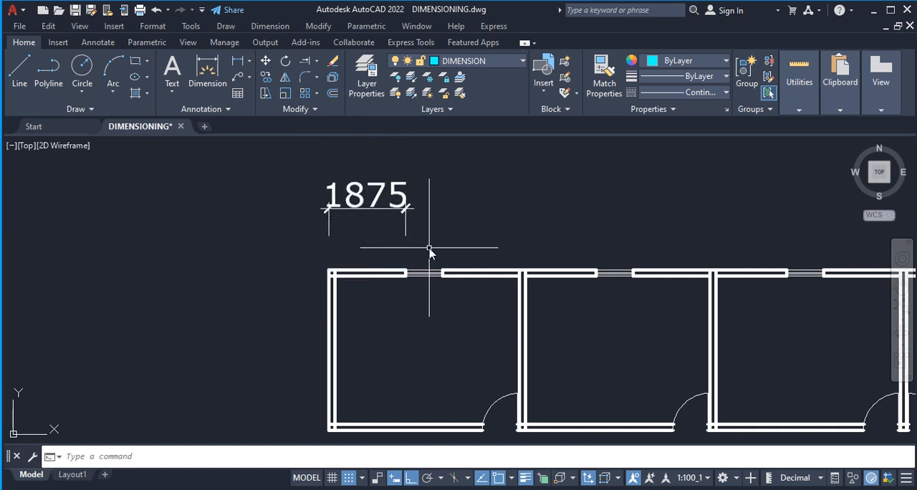
{"action": "scroll", "coordinate": [311, 249], "scroll_direction": "down", "scroll_amount": 2}
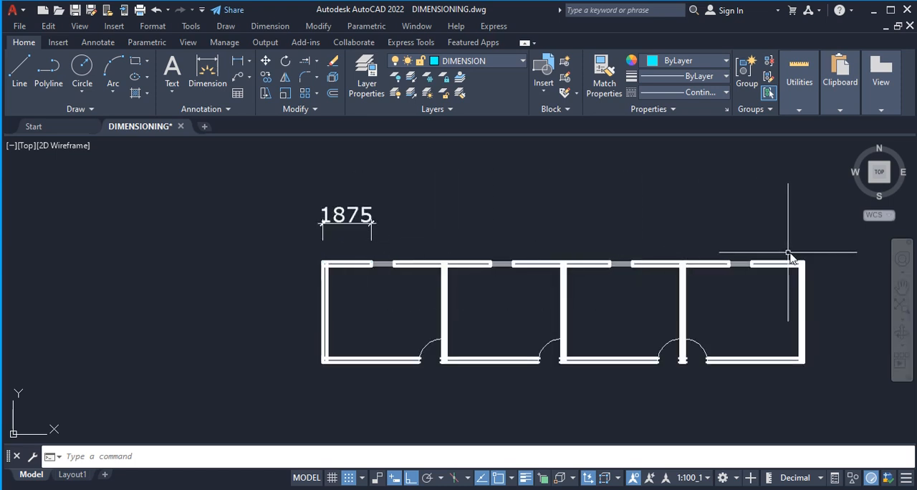
{"action": "left_click", "coordinate": [98, 43]}
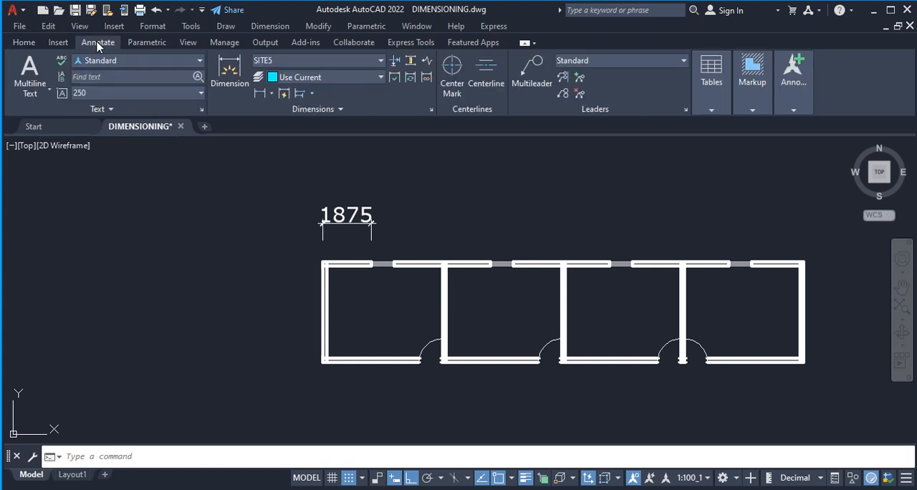
{"action": "left_click", "coordinate": [312, 94]}
{"action": "left_click", "coordinate": [315, 116]}
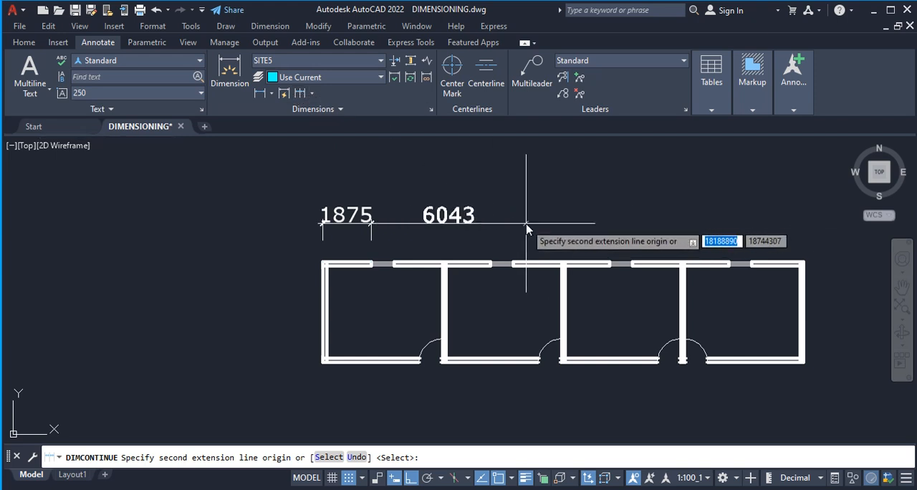
{"action": "left_click", "coordinate": [489, 264]}
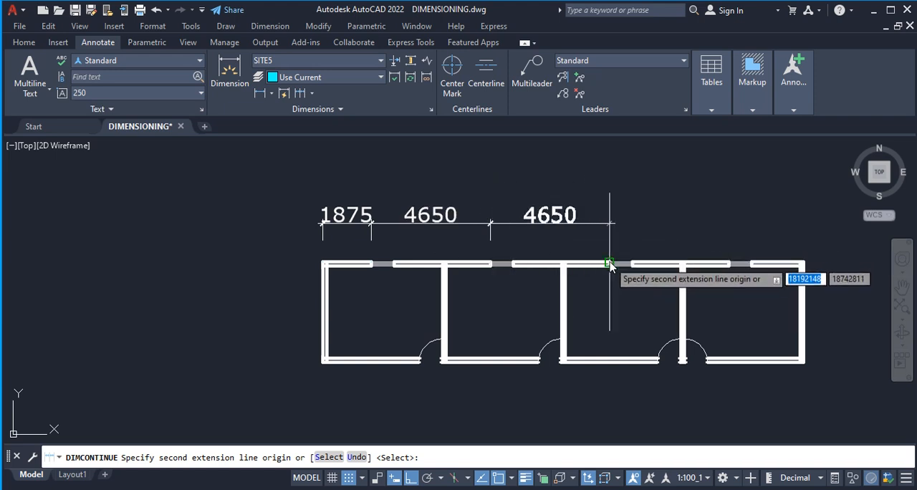
{"action": "left_click", "coordinate": [728, 263]}
{"action": "left_click", "coordinate": [804, 264]}
{"action": "key", "text": "Escape"}
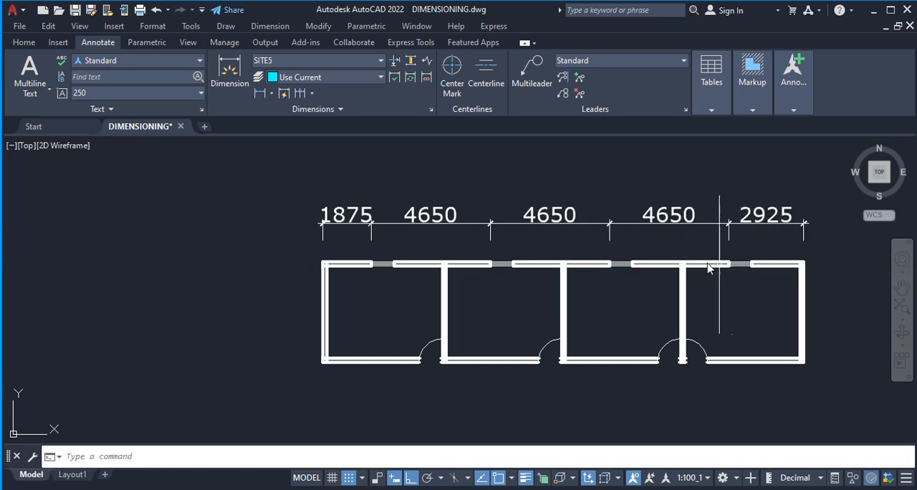
Add a vertical linear dimension from the chain's dimension line down to the upper wall, placed to the left of the plan.
{"action": "scroll", "coordinate": [217, 257], "scroll_direction": "down", "scroll_amount": 2}
{"action": "scroll", "coordinate": [359, 244], "scroll_direction": "up", "scroll_amount": 4}
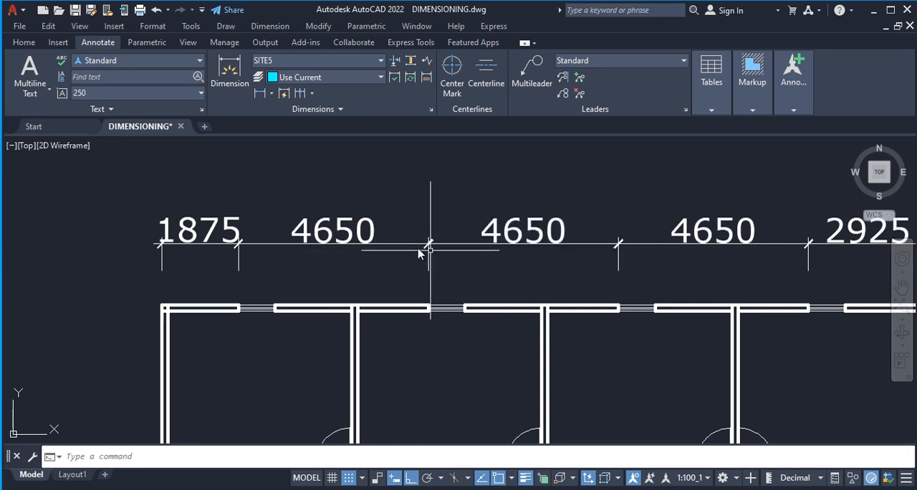
{"action": "scroll", "coordinate": [451, 259], "scroll_direction": "down", "scroll_amount": 2}
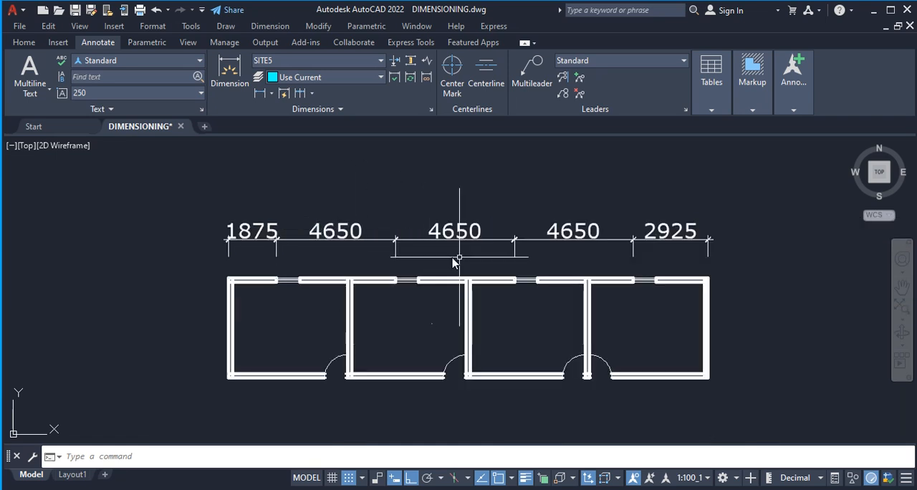
{"action": "left_click", "coordinate": [260, 94]}
{"action": "scroll", "coordinate": [256, 251], "scroll_direction": "up", "scroll_amount": 2}
{"action": "scroll", "coordinate": [256, 252], "scroll_direction": "up", "scroll_amount": 2}
{"action": "left_click", "coordinate": [258, 252]}
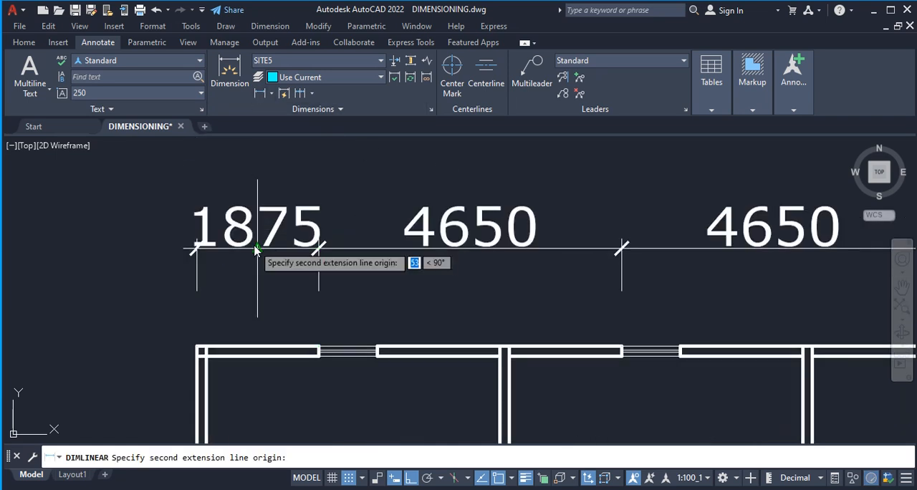
{"action": "left_click", "coordinate": [258, 351]}
{"action": "scroll", "coordinate": [215, 340], "scroll_direction": "down", "scroll_amount": 4}
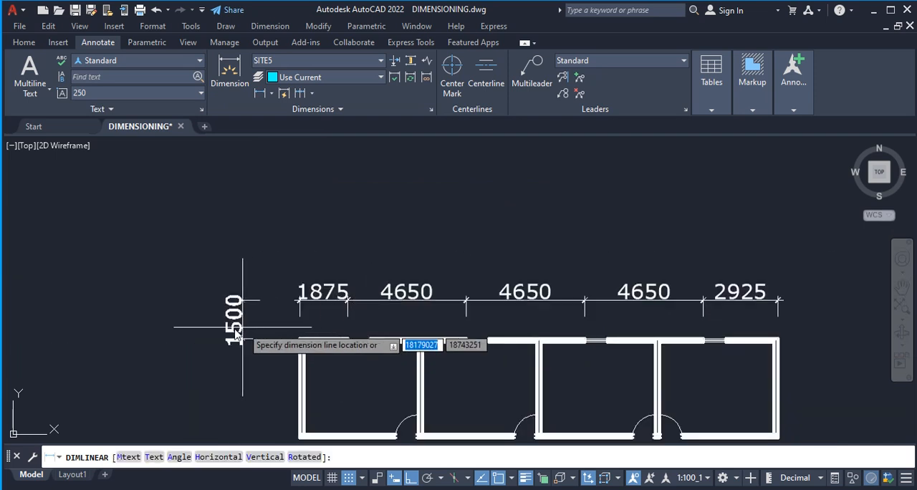
{"action": "left_click", "coordinate": [217, 338]}
Add a baseline dimension based on the 1875 window dimension, from the plan's upper-left corner to the left face of the first partition wall.
{"action": "scroll", "coordinate": [236, 258], "scroll_direction": "down", "scroll_amount": 4}
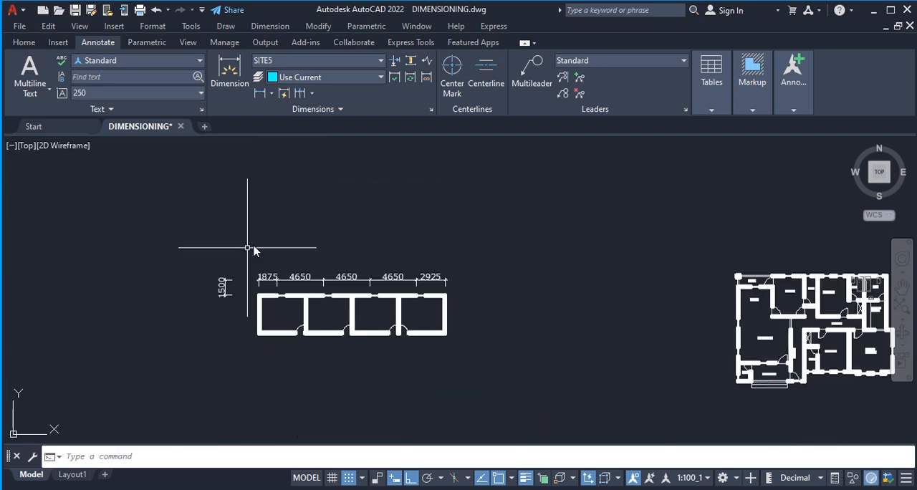
{"action": "scroll", "coordinate": [270, 297], "scroll_direction": "up", "scroll_amount": 3}
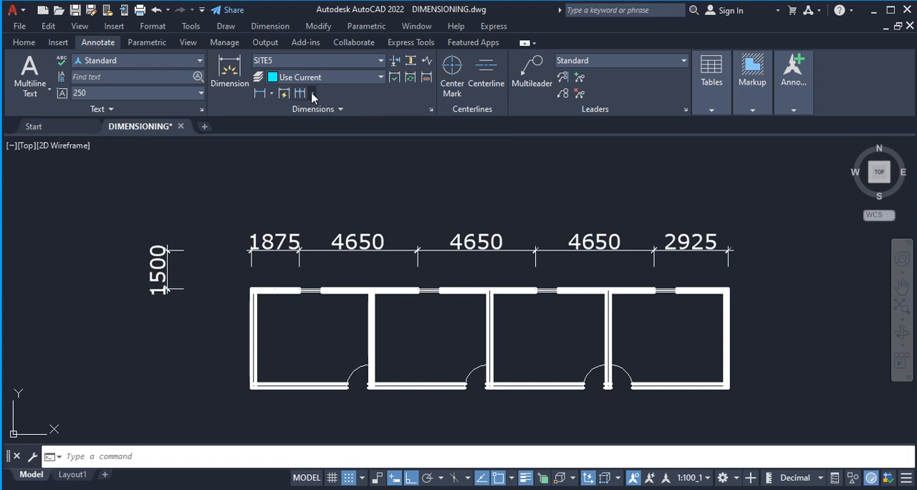
{"action": "left_click", "coordinate": [312, 94]}
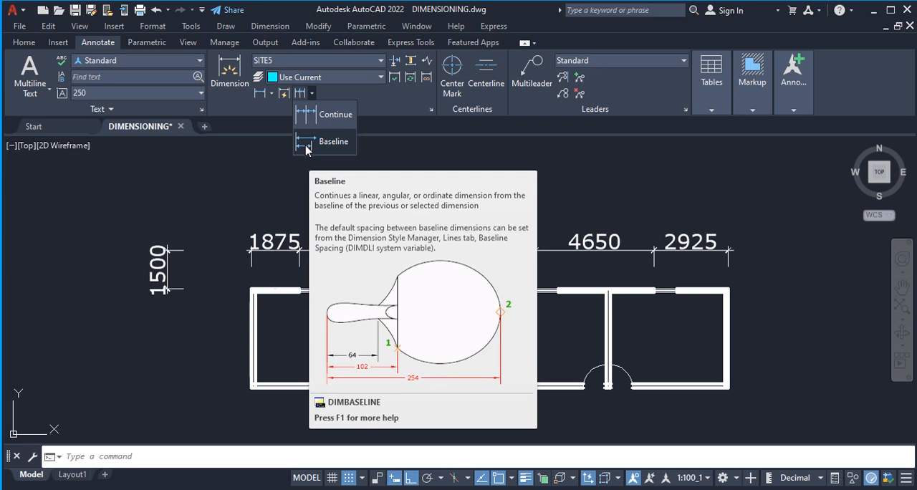
{"action": "left_click", "coordinate": [306, 145]}
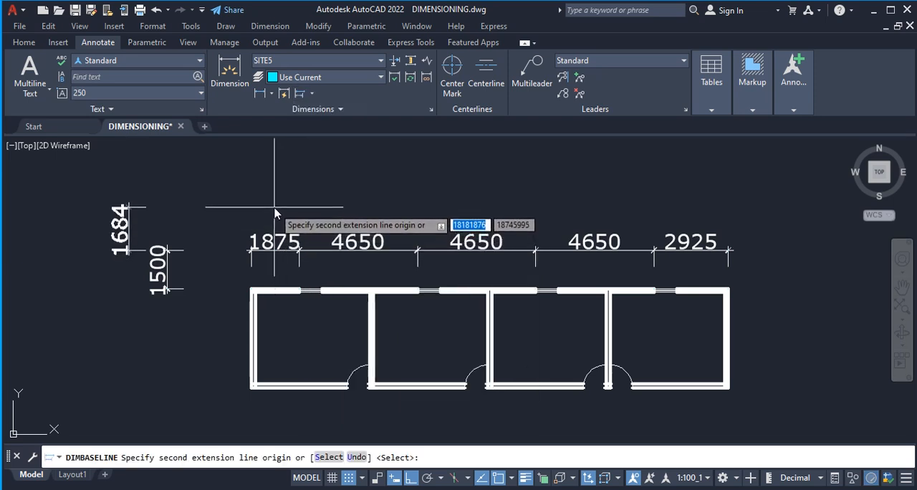
{"action": "key", "text": "Return"}
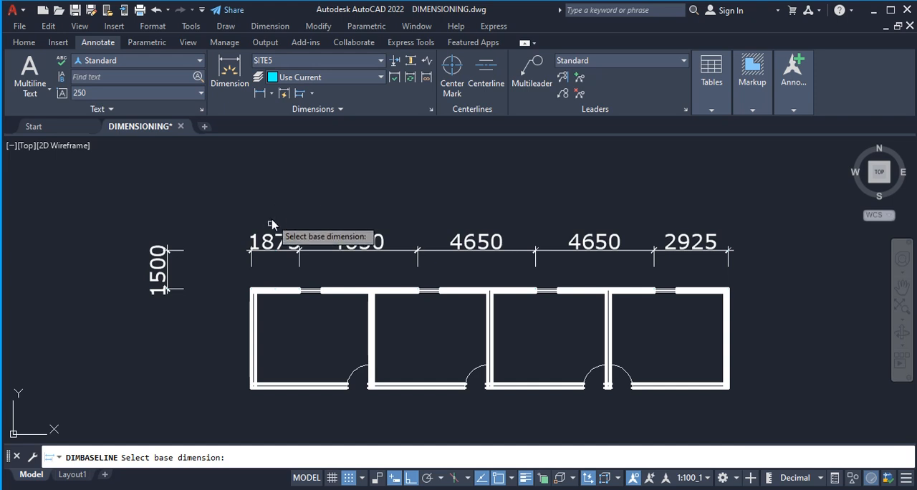
{"action": "scroll", "coordinate": [253, 297], "scroll_direction": "up", "scroll_amount": 2}
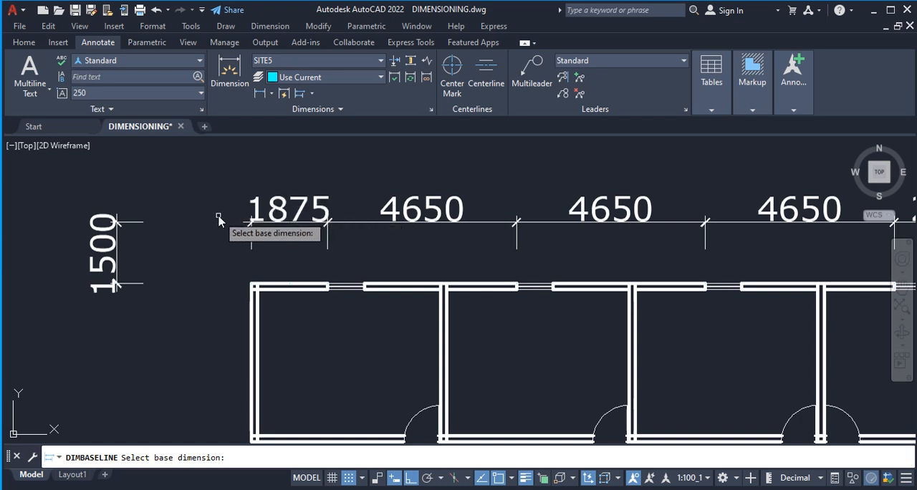
{"action": "left_click", "coordinate": [252, 285]}
{"action": "scroll", "coordinate": [254, 283], "scroll_direction": "down", "scroll_amount": 2}
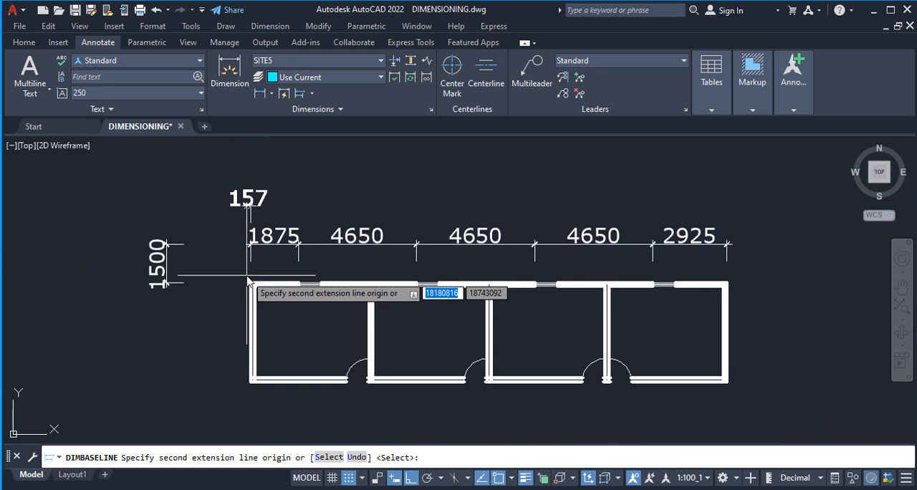
{"action": "left_click", "coordinate": [369, 293]}
Add stacked baseline dimensions from the same corner to the left faces of the second and third partitions and the right outer wall.
{"action": "scroll", "coordinate": [351, 301], "scroll_direction": "down", "scroll_amount": 2}
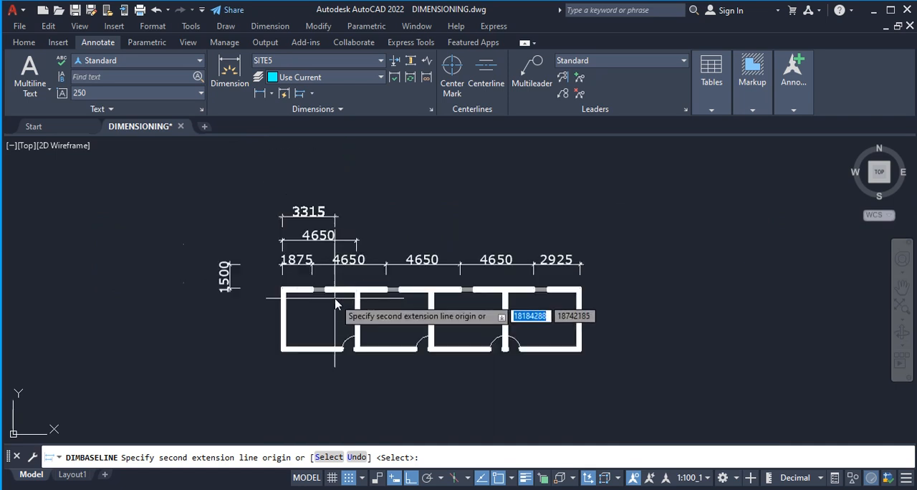
{"action": "scroll", "coordinate": [422, 301], "scroll_direction": "up", "scroll_amount": 2}
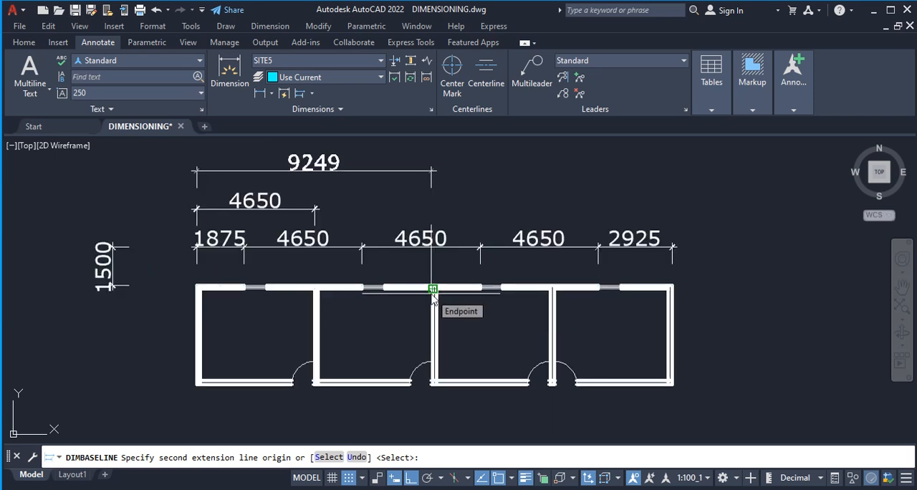
{"action": "left_click", "coordinate": [433, 298]}
{"action": "scroll", "coordinate": [416, 308], "scroll_direction": "down", "scroll_amount": 3}
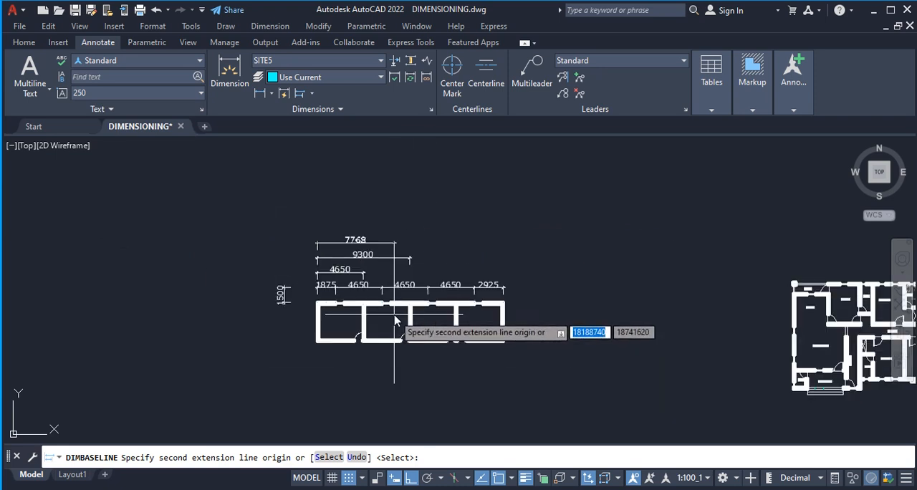
{"action": "scroll", "coordinate": [441, 309], "scroll_direction": "up", "scroll_amount": 2}
{"action": "left_click", "coordinate": [462, 304]}
{"action": "scroll", "coordinate": [470, 304], "scroll_direction": "up", "scroll_amount": 3}
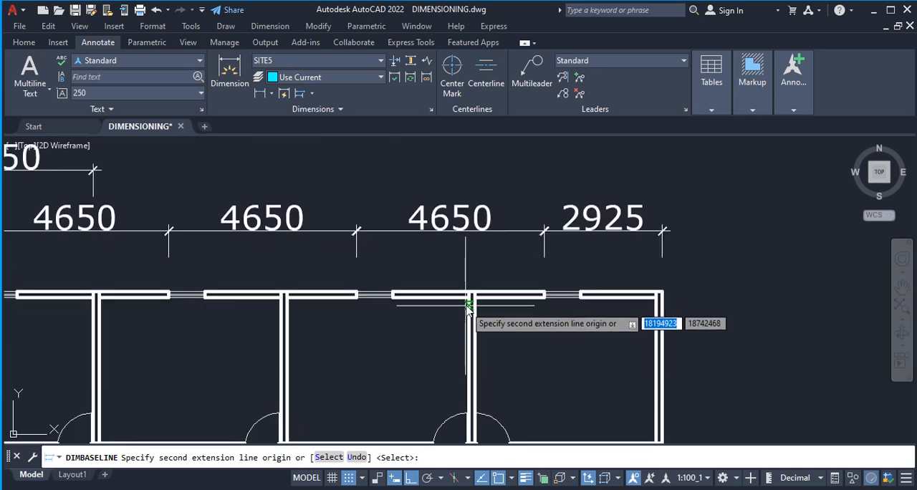
{"action": "scroll", "coordinate": [501, 306], "scroll_direction": "down", "scroll_amount": 3}
{"action": "left_click", "coordinate": [543, 299]}
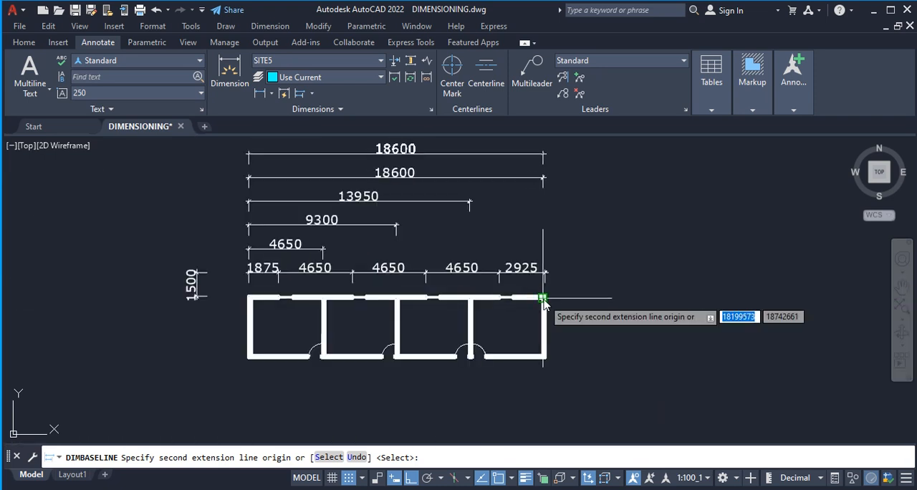
{"action": "scroll", "coordinate": [540, 304], "scroll_direction": "down", "scroll_amount": 2}
{"action": "key", "text": "Escape"}
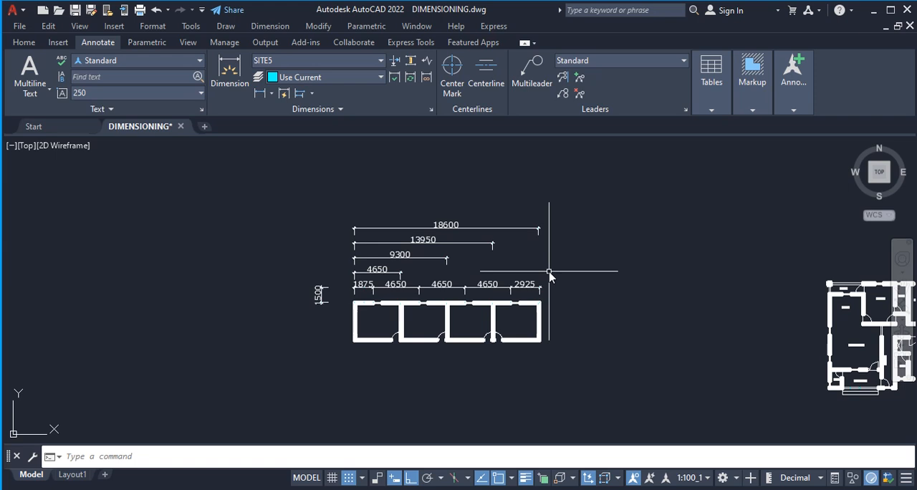
Delete the four stacked baseline dimensions above the window dimension chain.
{"action": "scroll", "coordinate": [547, 277], "scroll_direction": "up", "scroll_amount": 2}
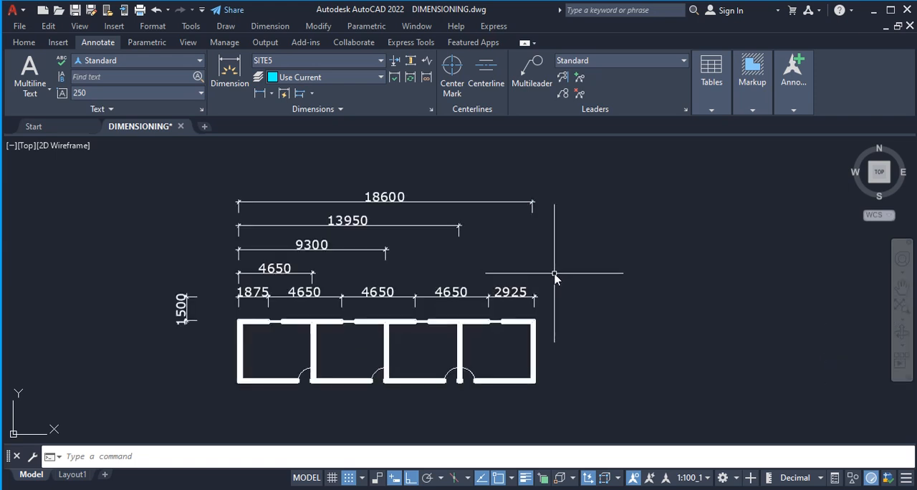
{"action": "scroll", "coordinate": [264, 280], "scroll_direction": "up", "scroll_amount": 2}
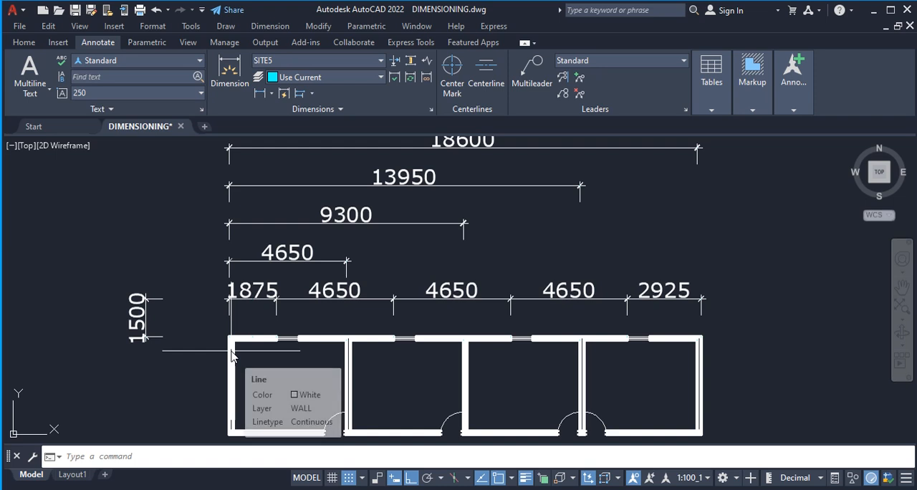
{"action": "scroll", "coordinate": [225, 341], "scroll_direction": "down", "scroll_amount": 2}
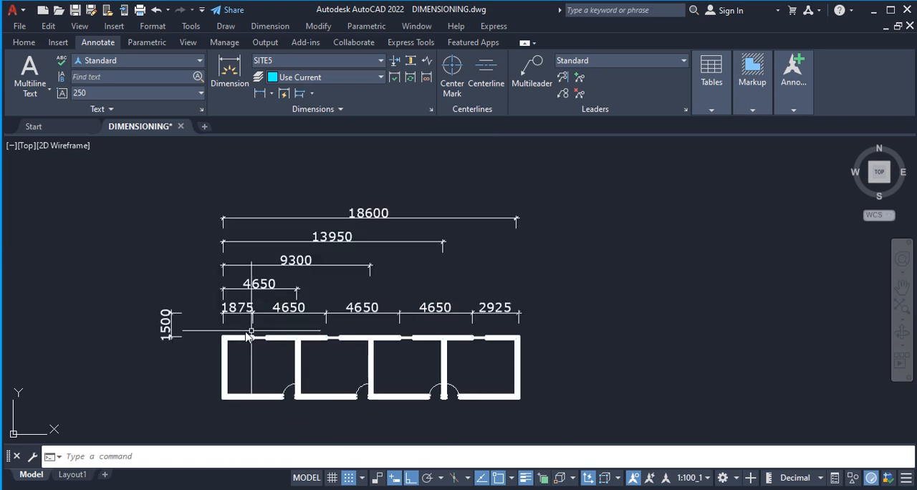
{"action": "left_click", "coordinate": [535, 272]}
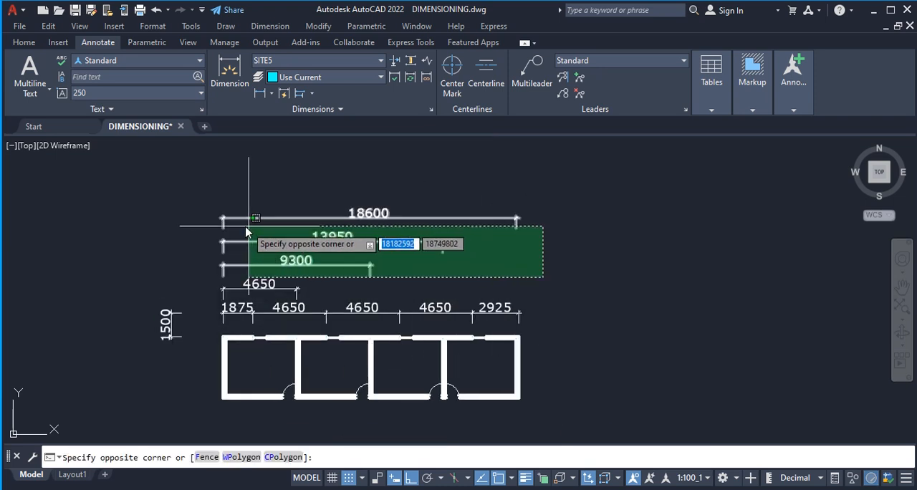
{"action": "left_click", "coordinate": [200, 220]}
{"action": "left_click", "coordinate": [328, 298]}
{"action": "left_click", "coordinate": [268, 279]}
{"action": "key", "text": "Delete"}
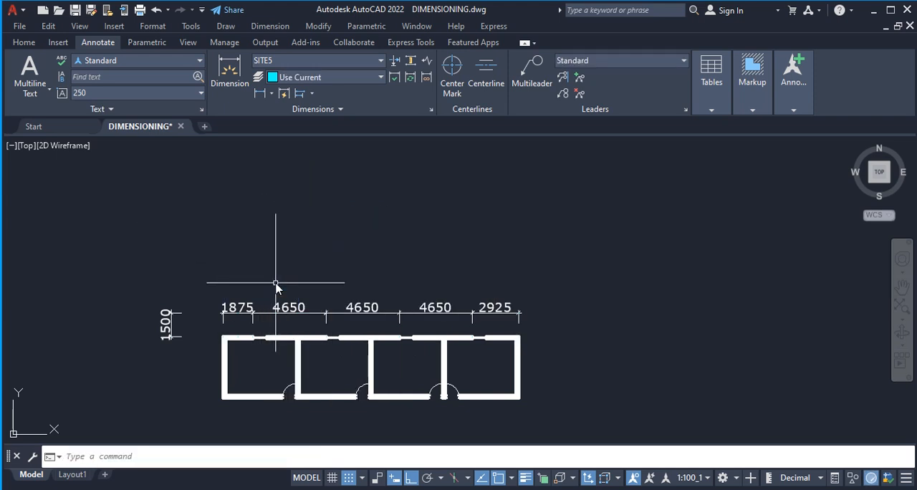
Add one baseline dimension above the window chain, based on its 1875 dimension, to the left face of the first partition wall.
{"action": "scroll", "coordinate": [294, 231], "scroll_direction": "down", "scroll_amount": 2}
{"action": "scroll", "coordinate": [293, 287], "scroll_direction": "up", "scroll_amount": 2}
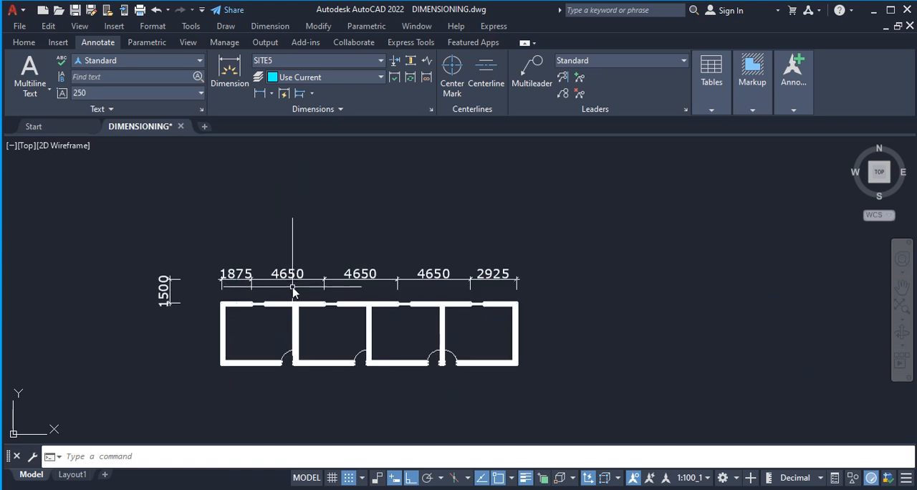
{"action": "left_click", "coordinate": [300, 93]}
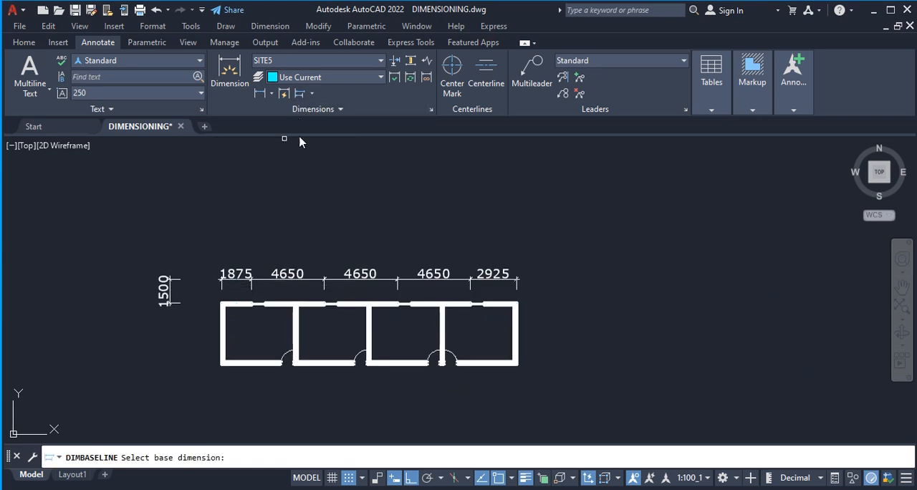
{"action": "scroll", "coordinate": [224, 263], "scroll_direction": "up", "scroll_amount": 2}
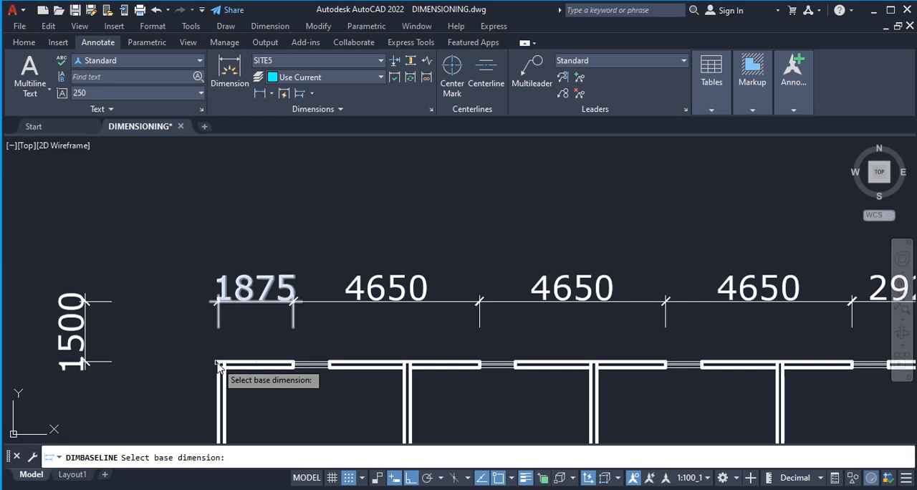
{"action": "left_click", "coordinate": [219, 364]}
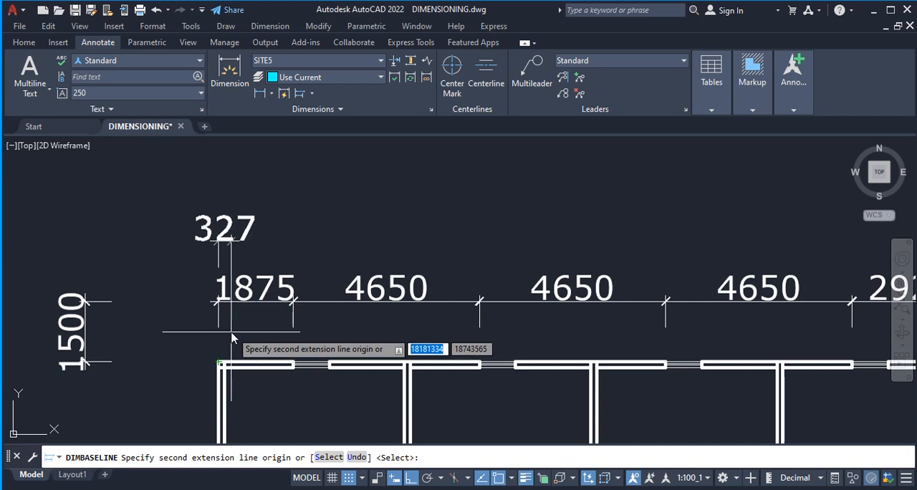
{"action": "scroll", "coordinate": [215, 333], "scroll_direction": "down", "scroll_amount": 2}
{"action": "scroll", "coordinate": [337, 354], "scroll_direction": "up", "scroll_amount": 4}
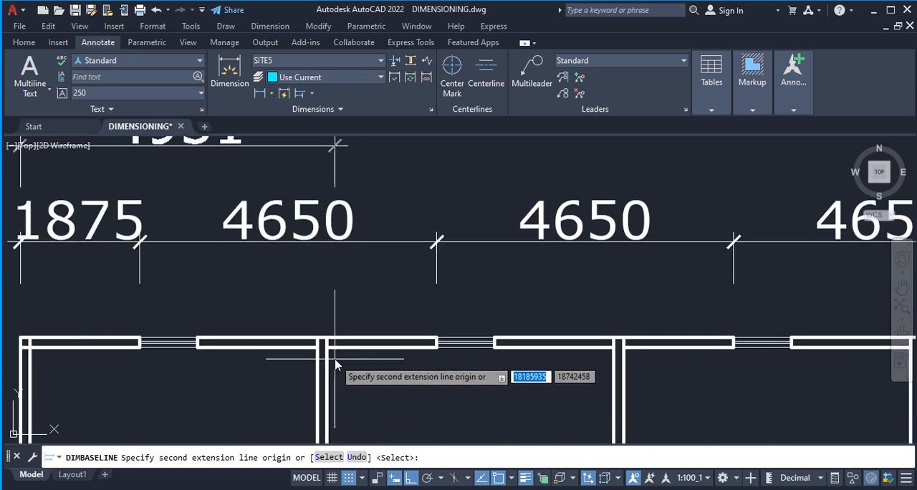
{"action": "scroll", "coordinate": [321, 348], "scroll_direction": "down", "scroll_amount": 4}
{"action": "left_click", "coordinate": [320, 348]}
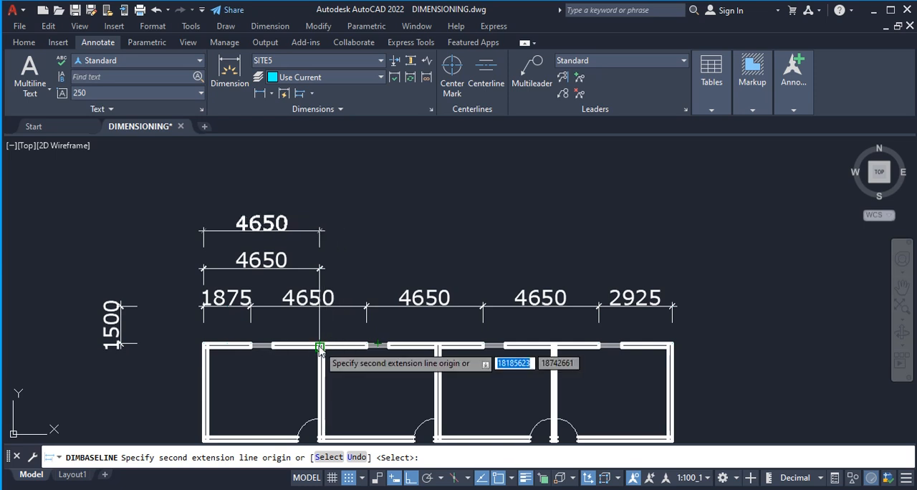
Continue the second dimension row to the left faces of the second and third partitions and the plan's upper-right outer corner.
{"action": "left_click", "coordinate": [312, 96]}
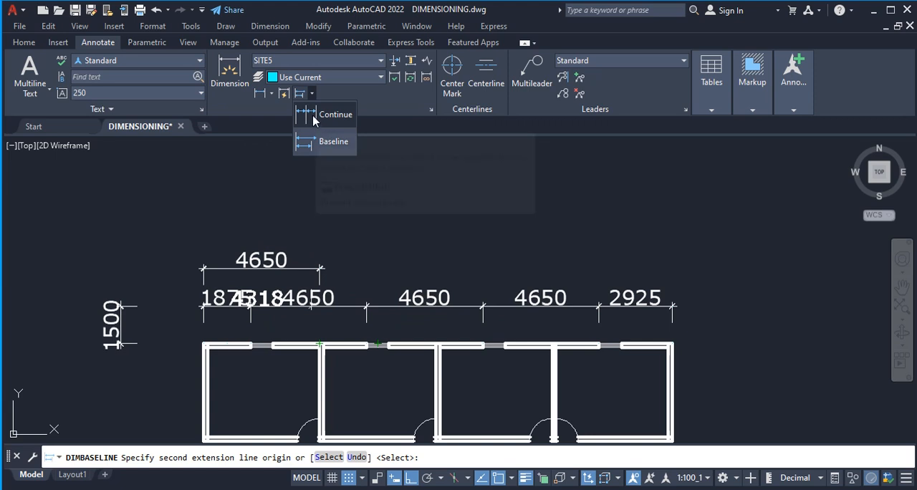
{"action": "left_click", "coordinate": [313, 117]}
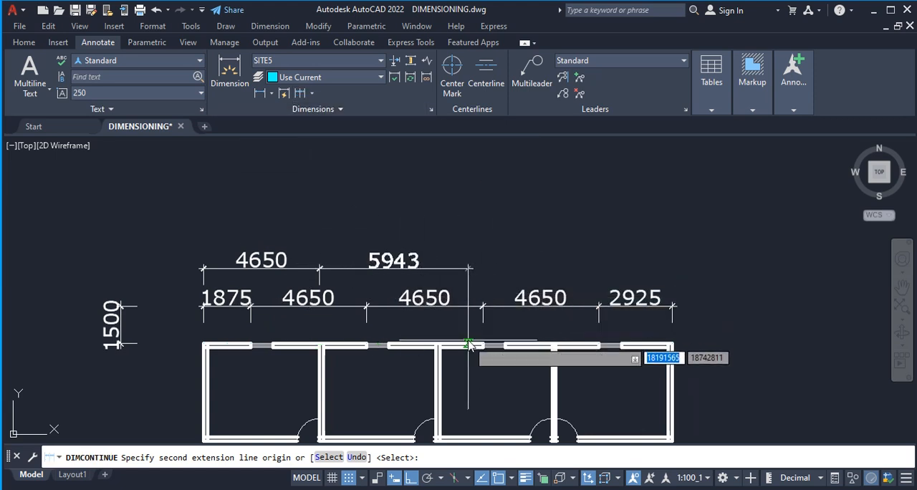
{"action": "scroll", "coordinate": [445, 357], "scroll_direction": "up", "scroll_amount": 4}
{"action": "left_click", "coordinate": [421, 331]}
{"action": "scroll", "coordinate": [423, 329], "scroll_direction": "down", "scroll_amount": 4}
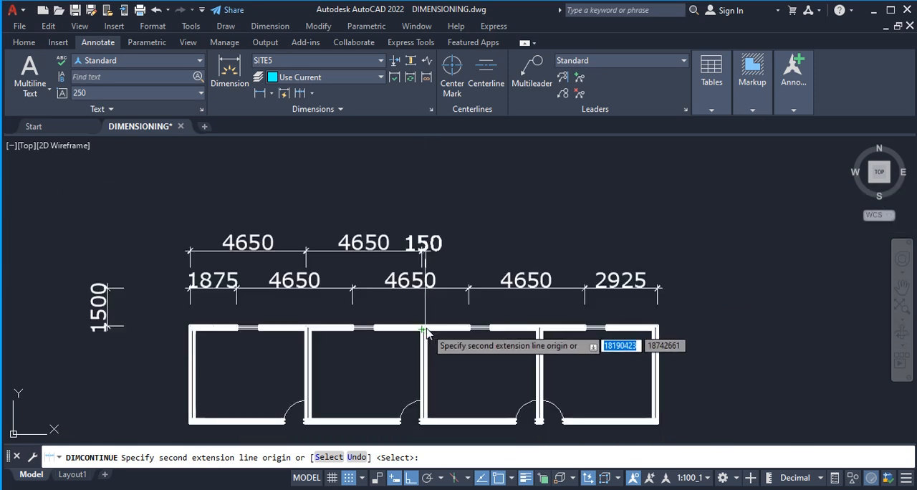
{"action": "left_click", "coordinate": [537, 329]}
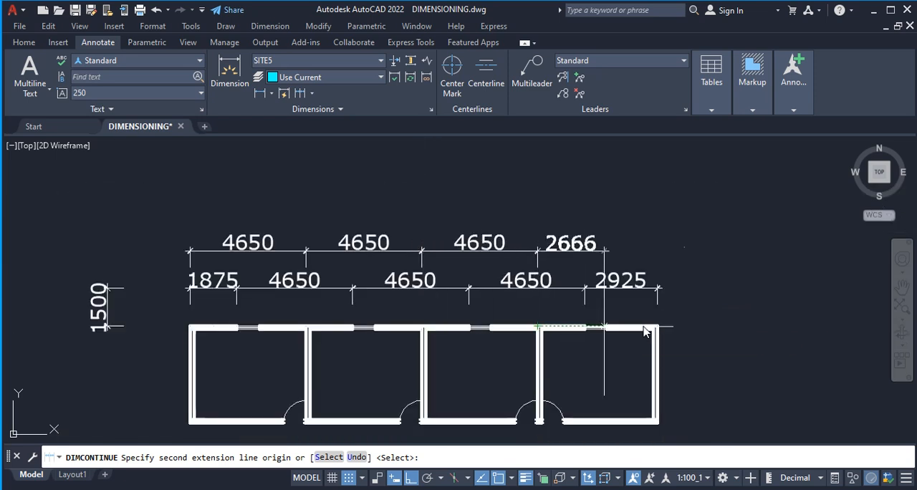
{"action": "left_click", "coordinate": [659, 328]}
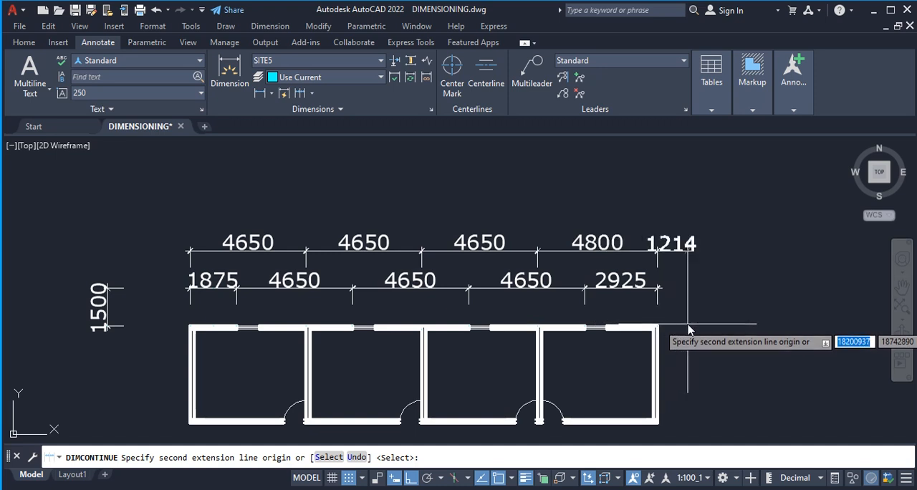
{"action": "key", "text": "Escape"}
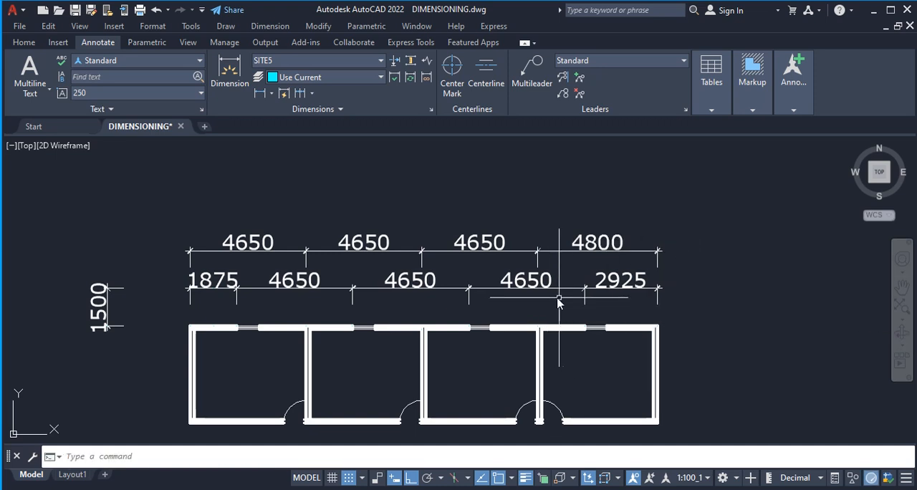
Add an overall baseline dimension above the room row, based on its first dimension, from the upper-left to the upper-right outer corner.
{"action": "scroll", "coordinate": [573, 290], "scroll_direction": "down", "scroll_amount": 2}
{"action": "scroll", "coordinate": [436, 290], "scroll_direction": "up", "scroll_amount": 2}
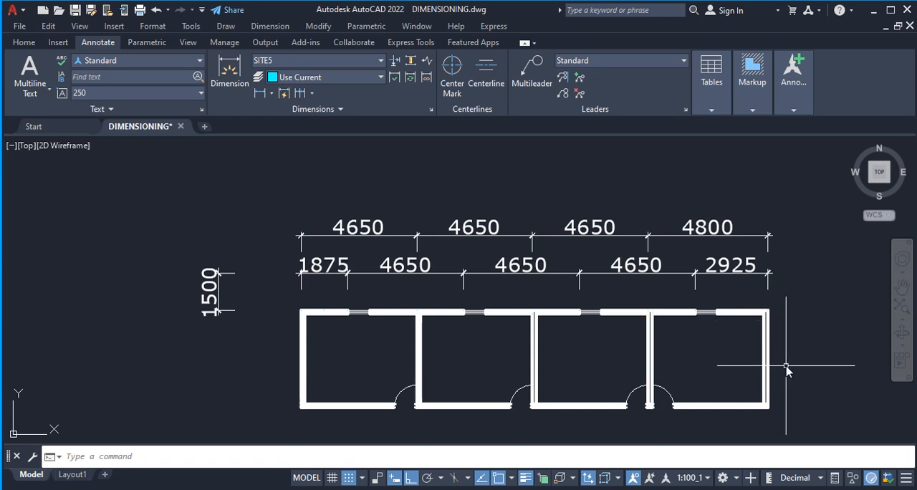
{"action": "left_click", "coordinate": [312, 94]}
{"action": "left_click", "coordinate": [308, 144]}
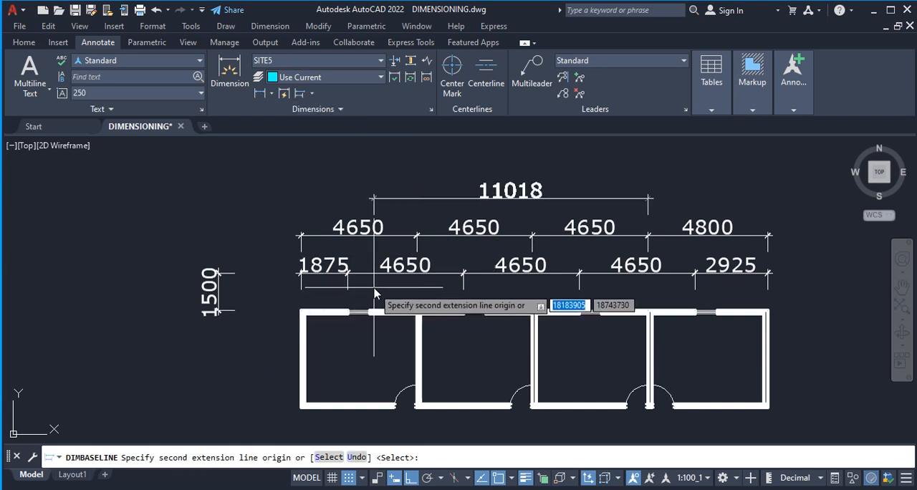
{"action": "key", "text": "Return"}
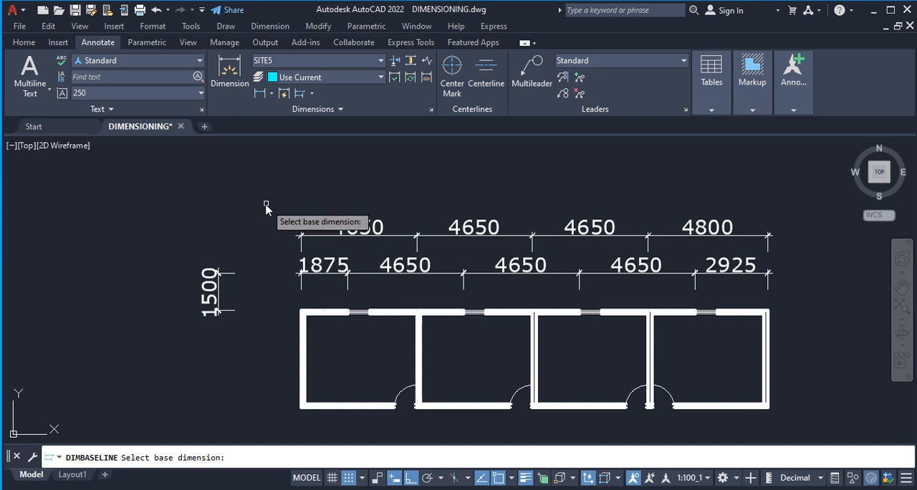
{"action": "left_click", "coordinate": [302, 316]}
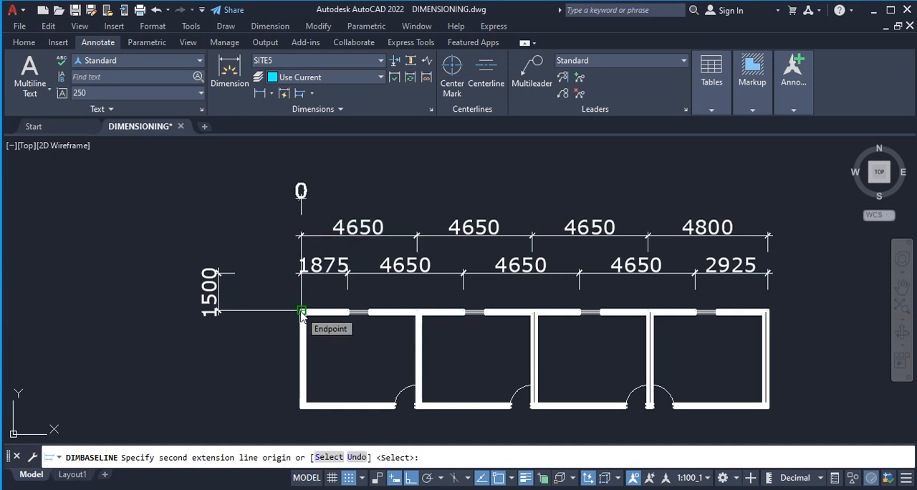
{"action": "scroll", "coordinate": [302, 316], "scroll_direction": "down", "scroll_amount": 2}
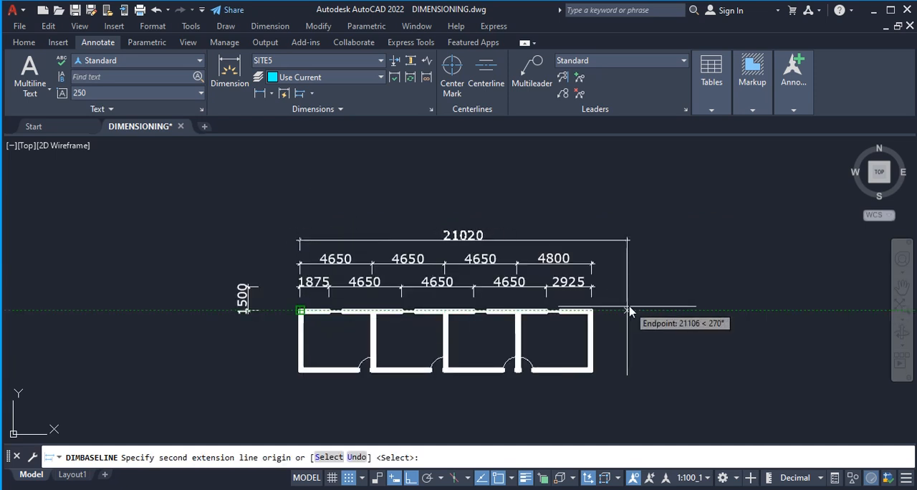
{"action": "left_click", "coordinate": [591, 312]}
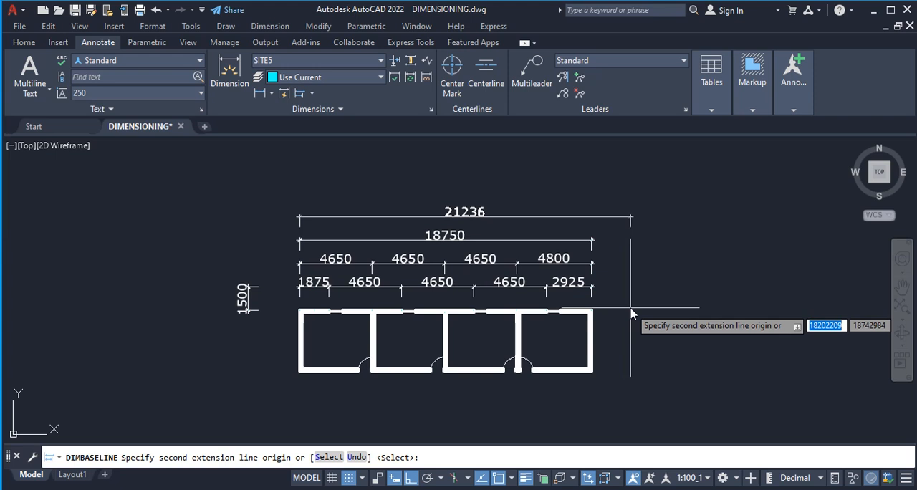
{"action": "key", "text": "Escape"}
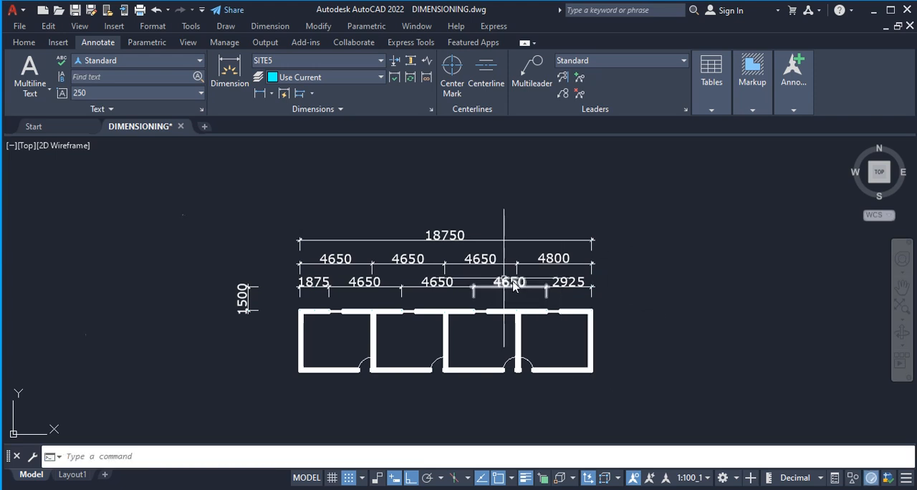
{"action": "scroll", "coordinate": [473, 288], "scroll_direction": "up", "scroll_amount": 2}
{"action": "scroll", "coordinate": [473, 295], "scroll_direction": "up", "scroll_amount": 2}
{"action": "scroll", "coordinate": [537, 317], "scroll_direction": "down", "scroll_amount": 2}
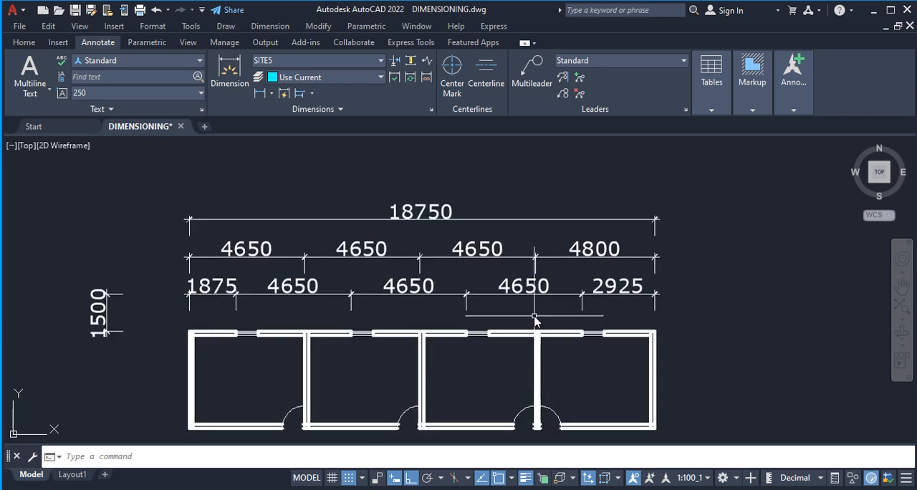